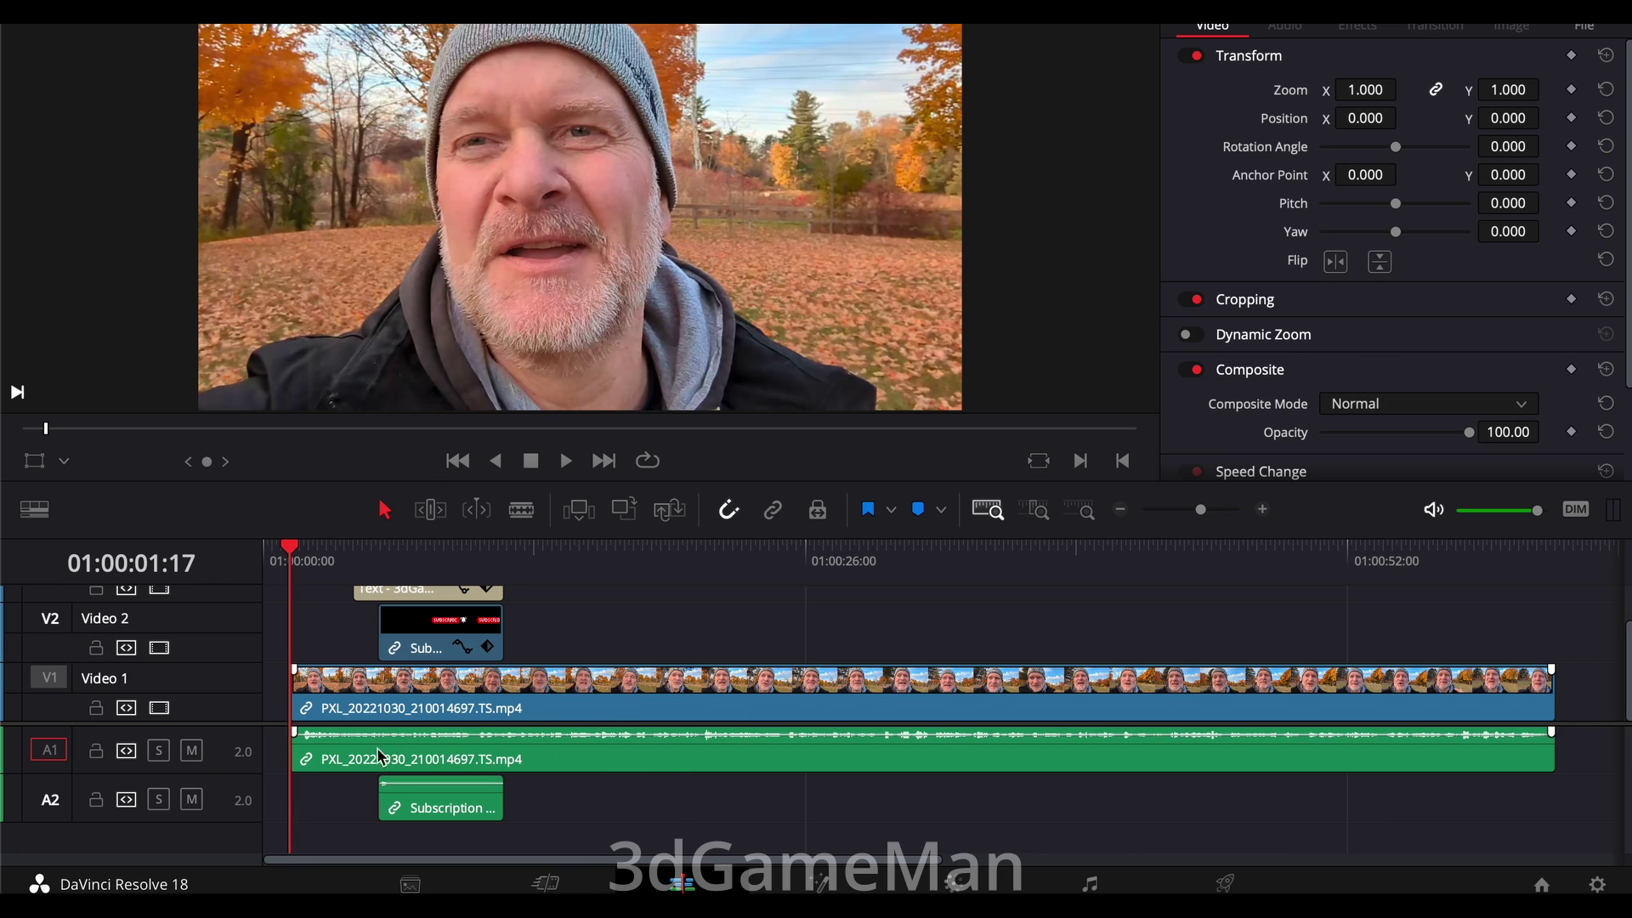
Step: Show the Video 1 clip sliding away from its audio when moved alone, then put it back
click(406, 711)
drag(406, 712, 424, 717)
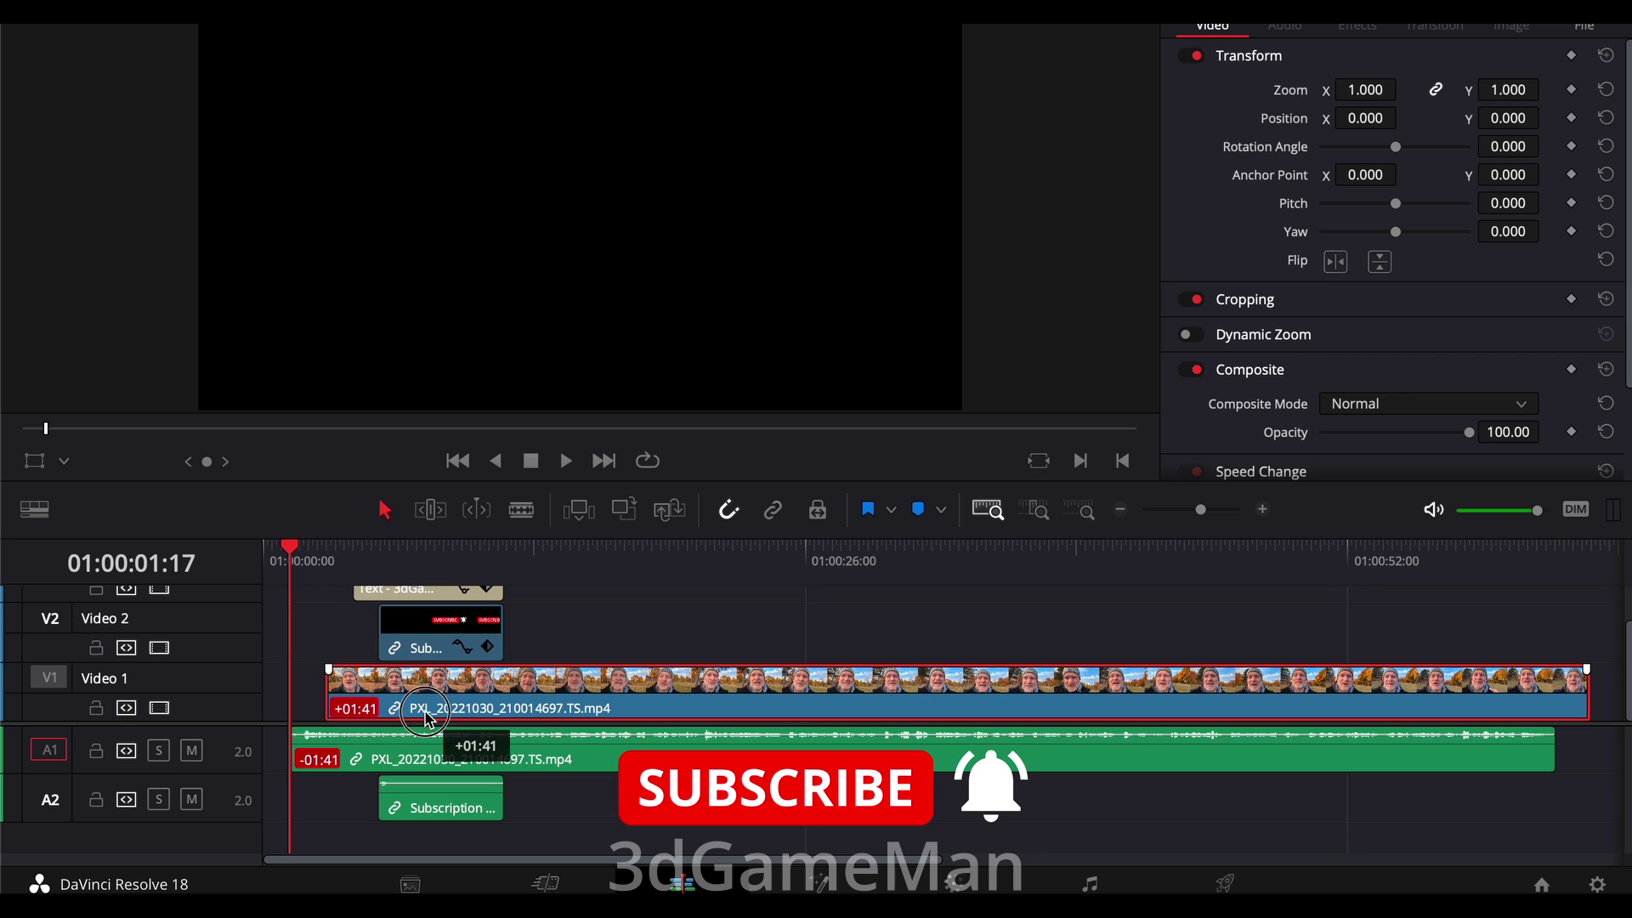
drag(425, 717, 390, 718)
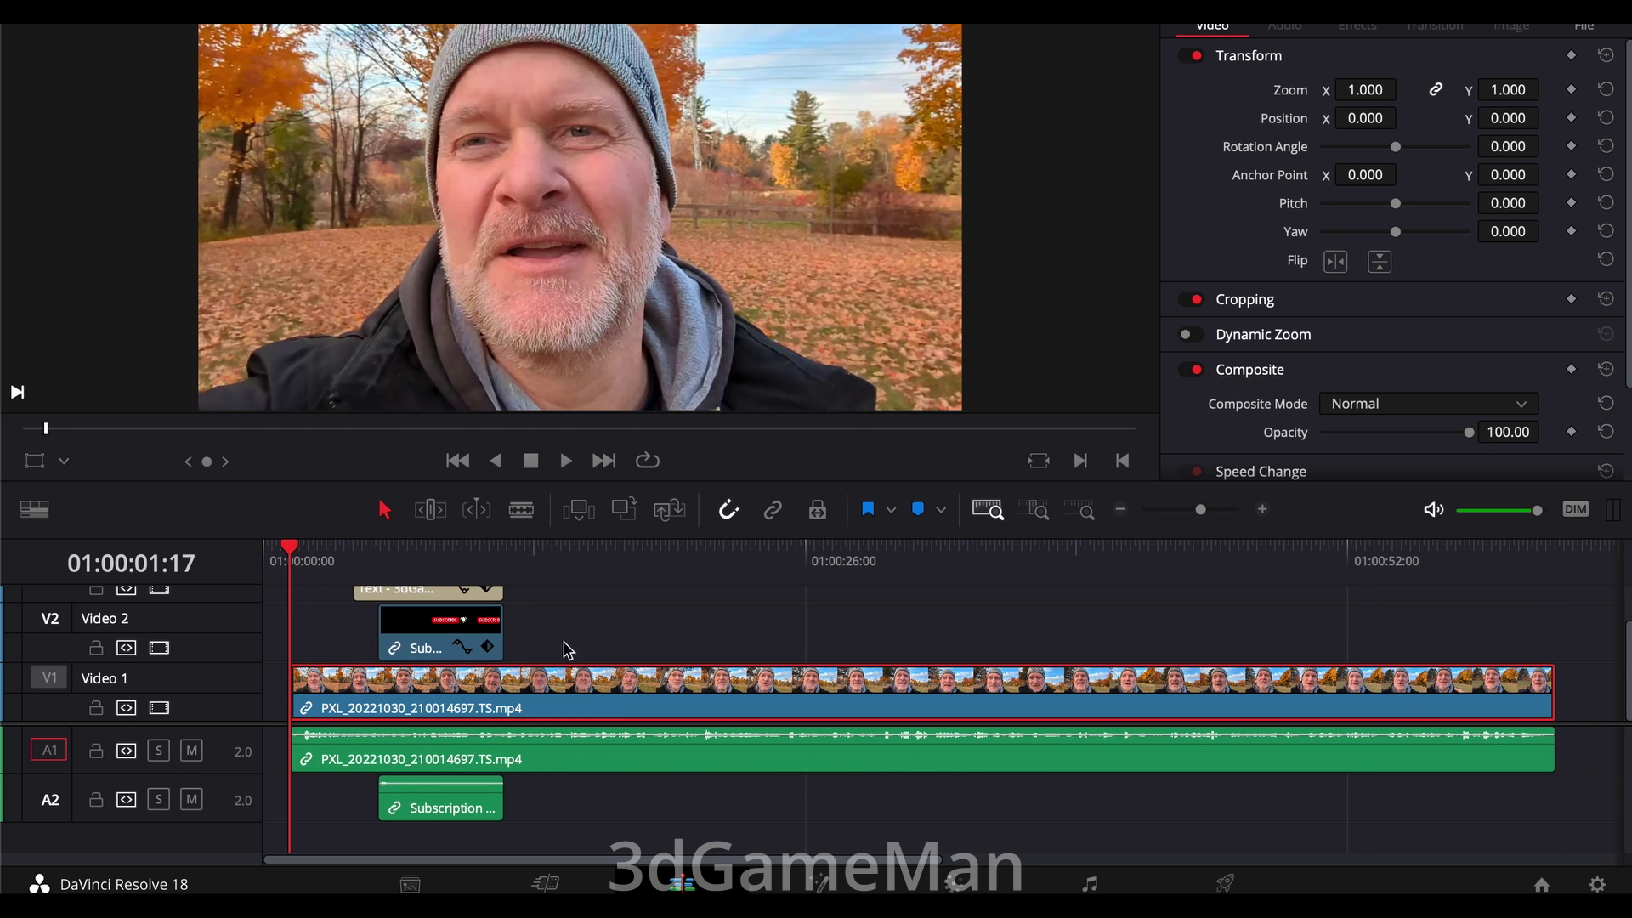
click(586, 629)
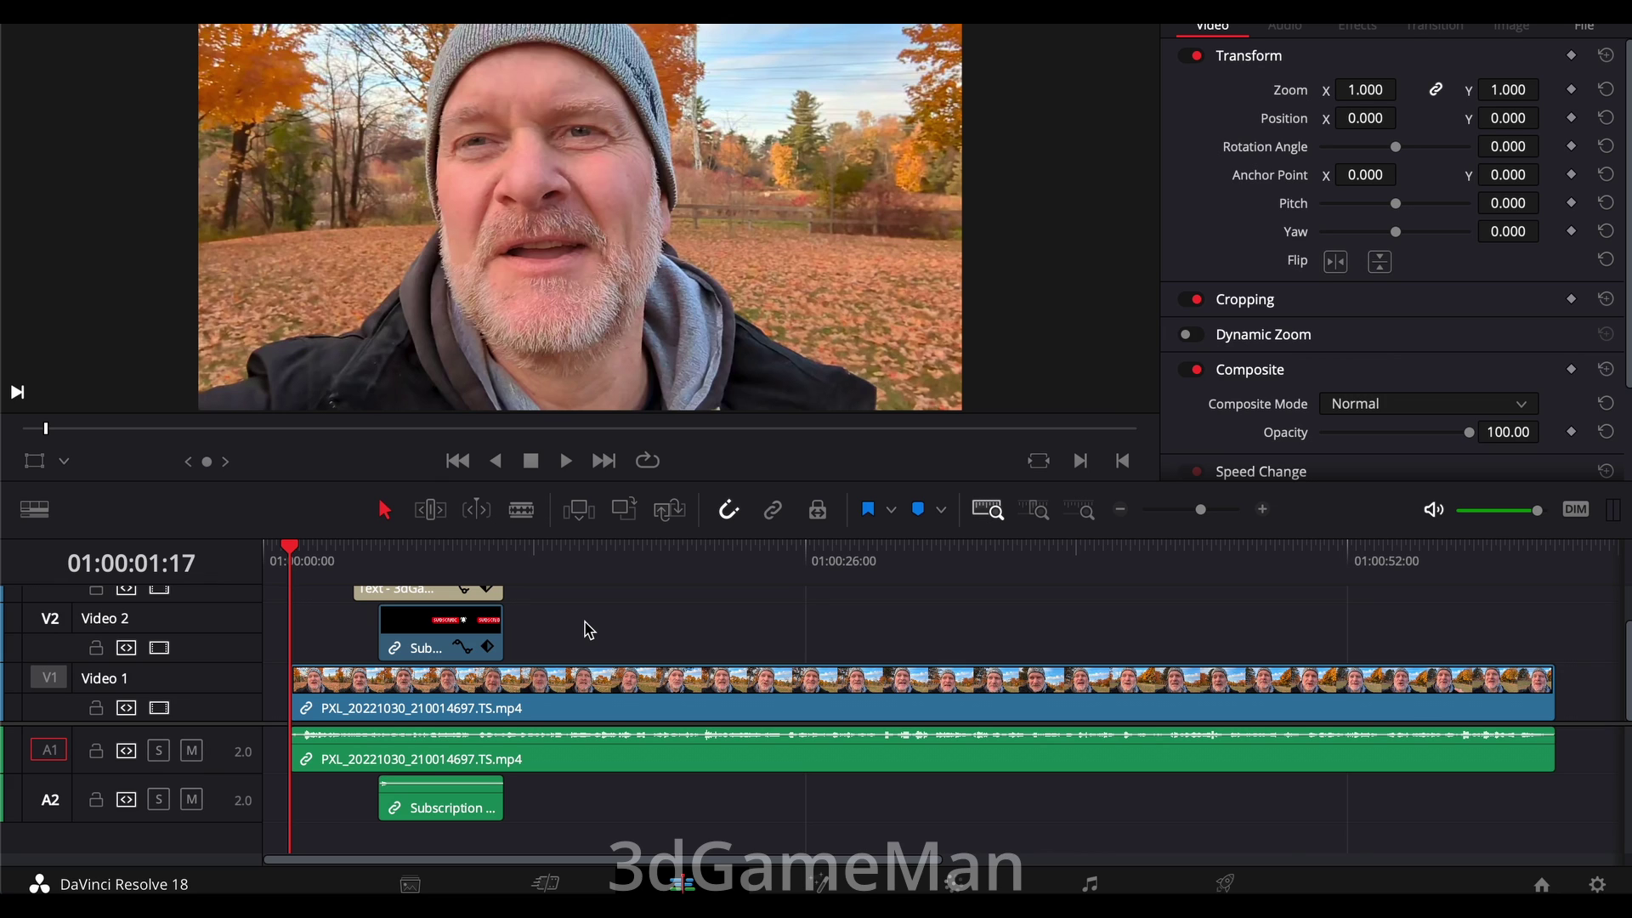
Step: Demonstrate that the Video 1 clip and its A1 audio still select separately
click(556, 708)
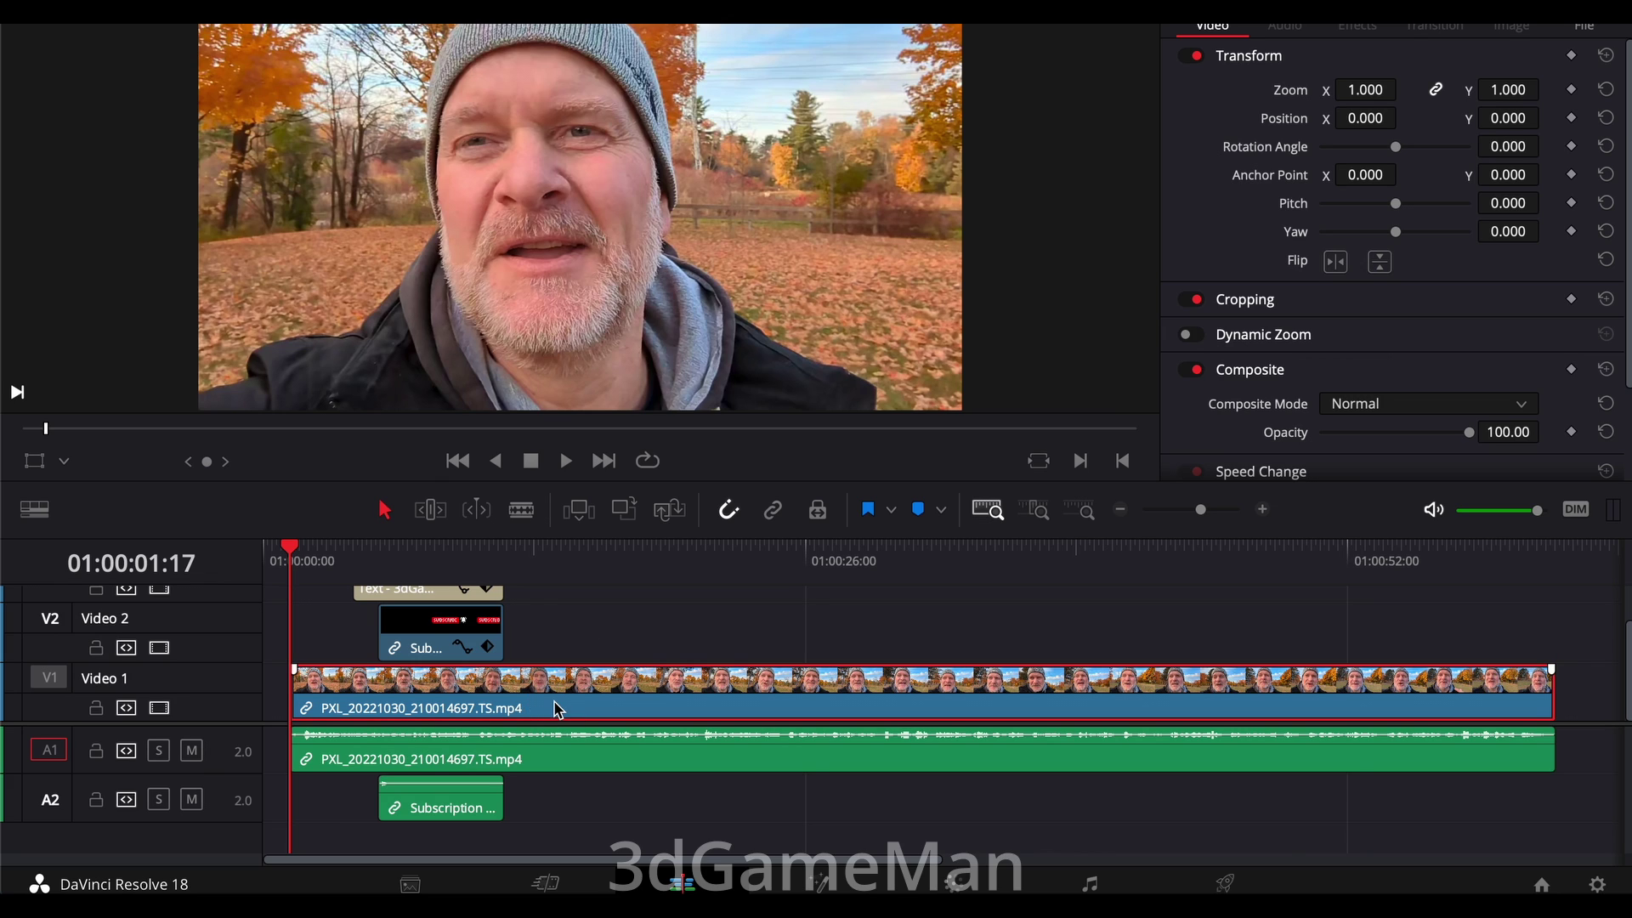
click(589, 751)
click(604, 711)
click(693, 612)
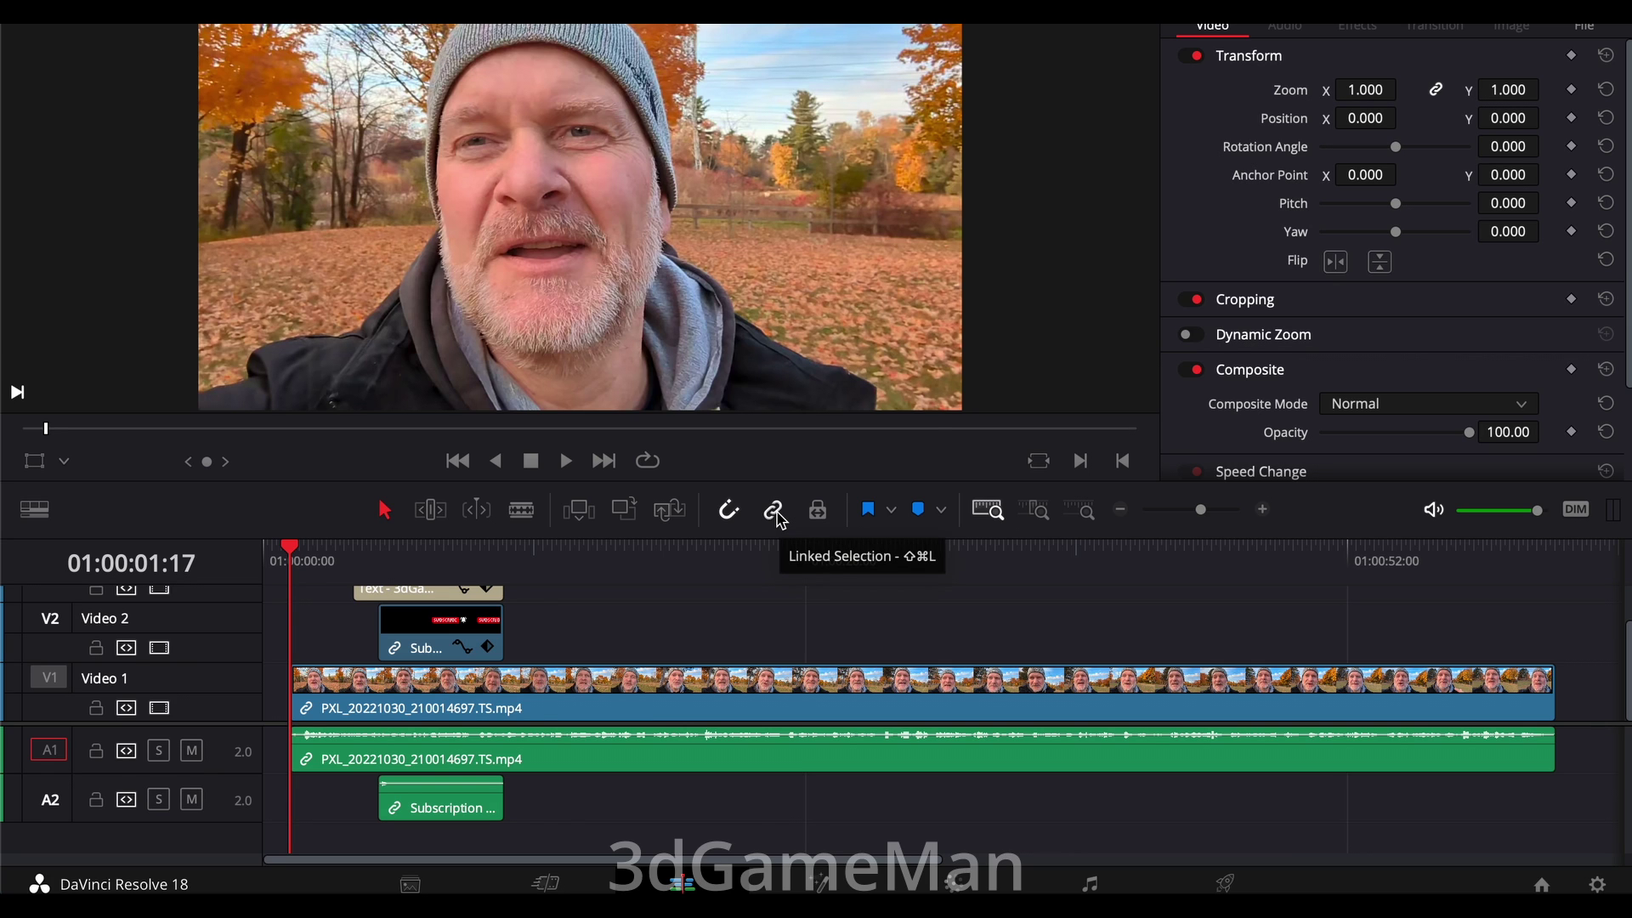
Step: With Linked Selection on, select the main clip and the Subscription clip together with their audio
drag(494, 704, 473, 697)
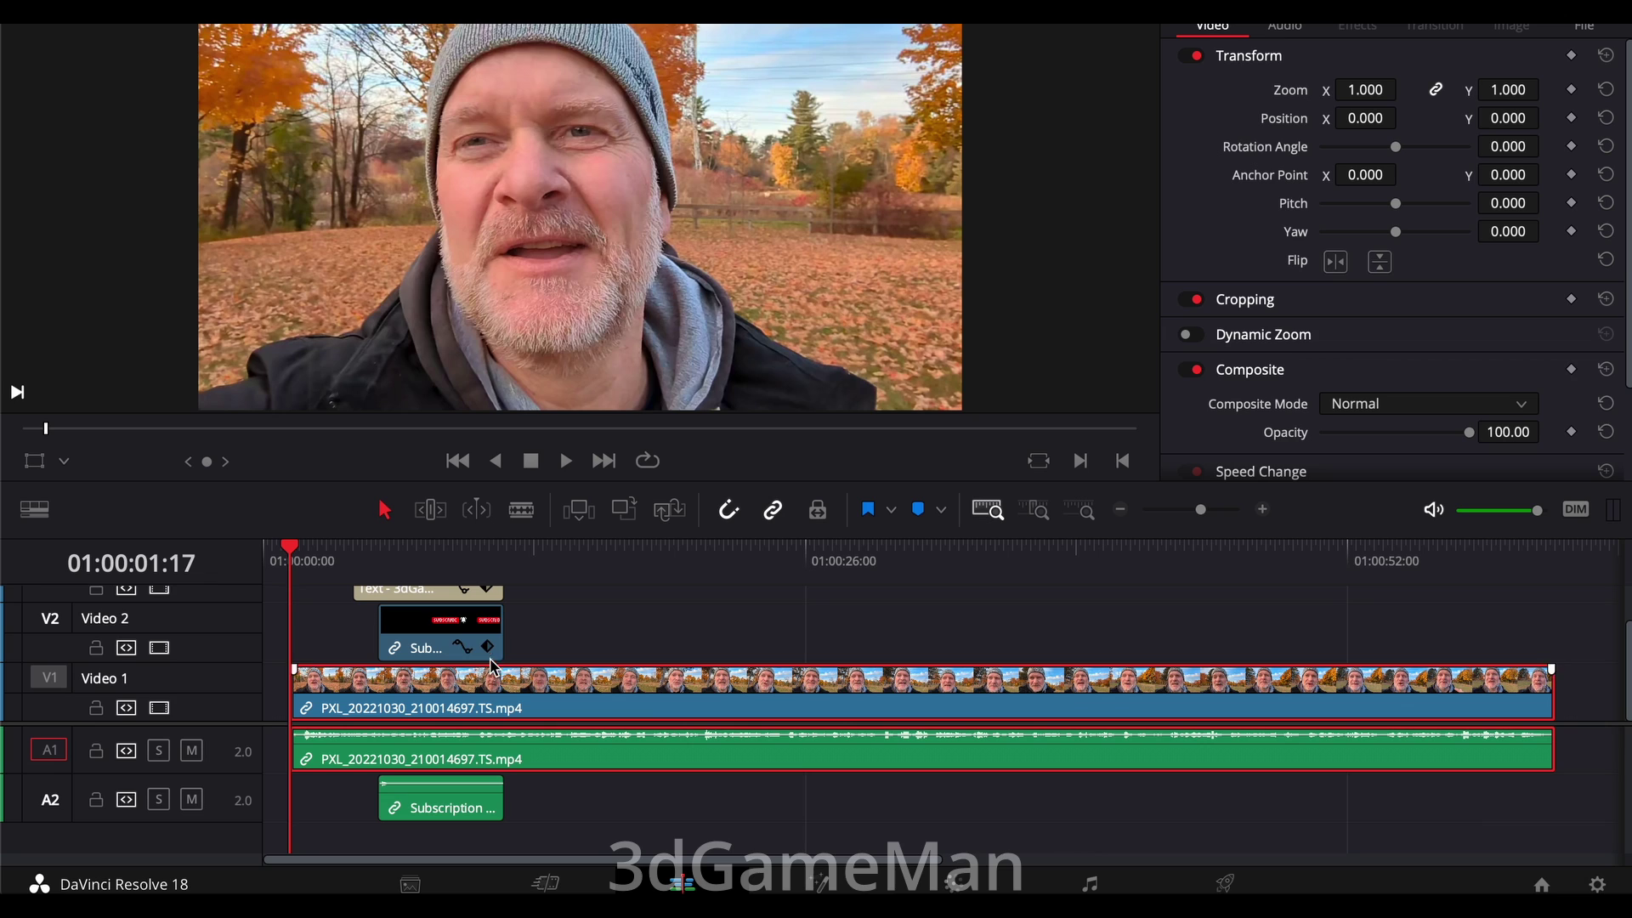
drag(440, 634, 449, 636)
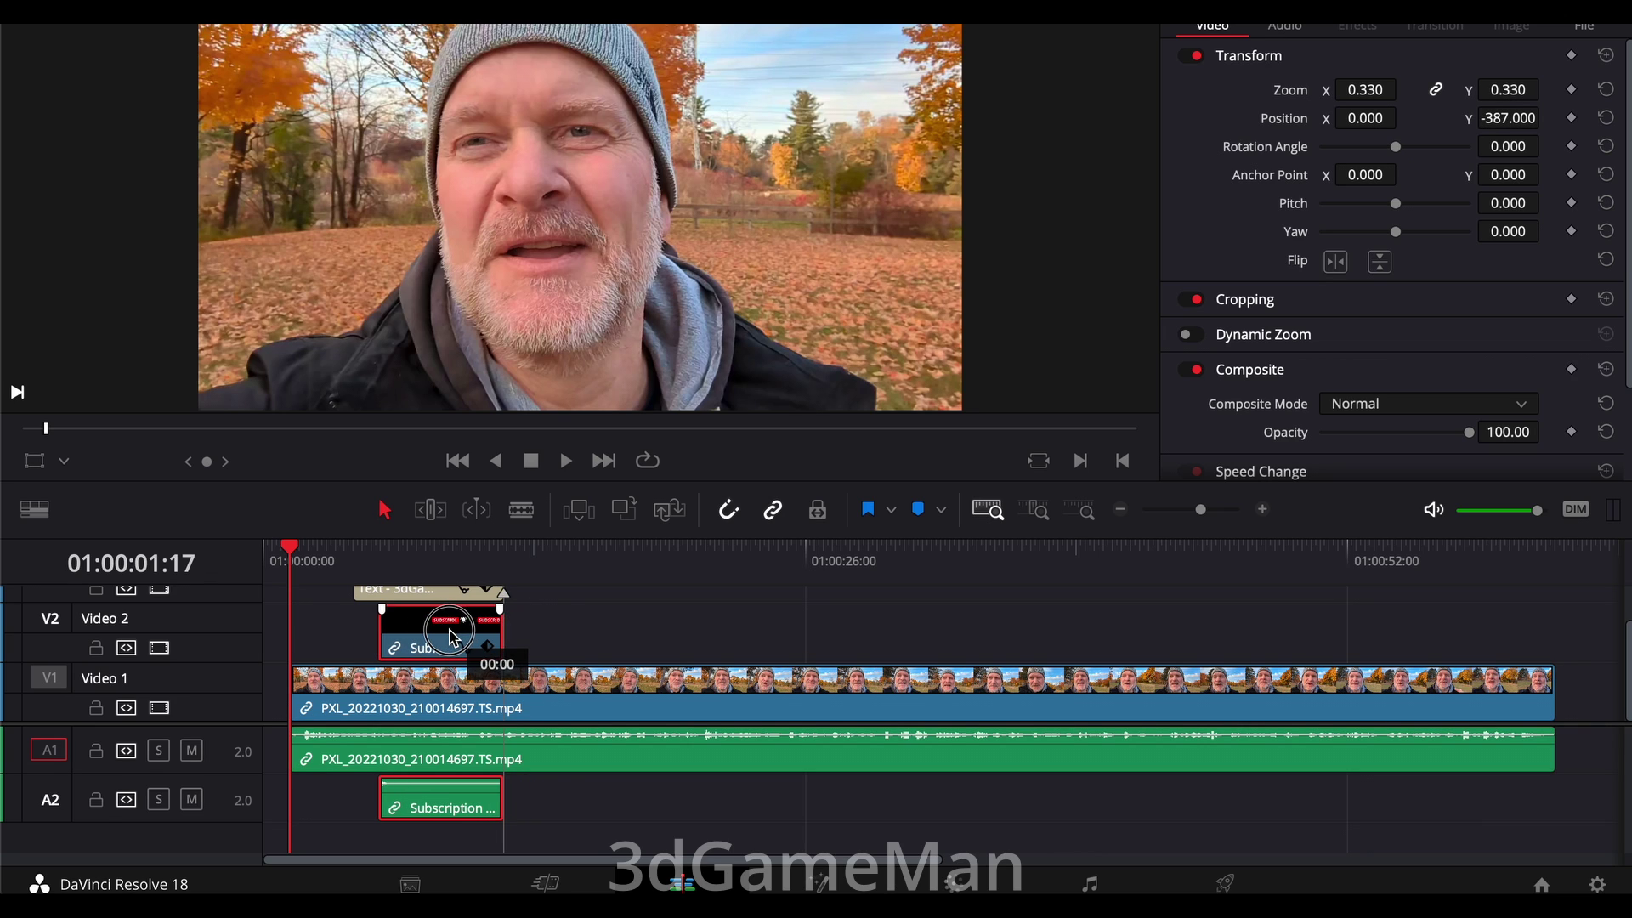
click(573, 634)
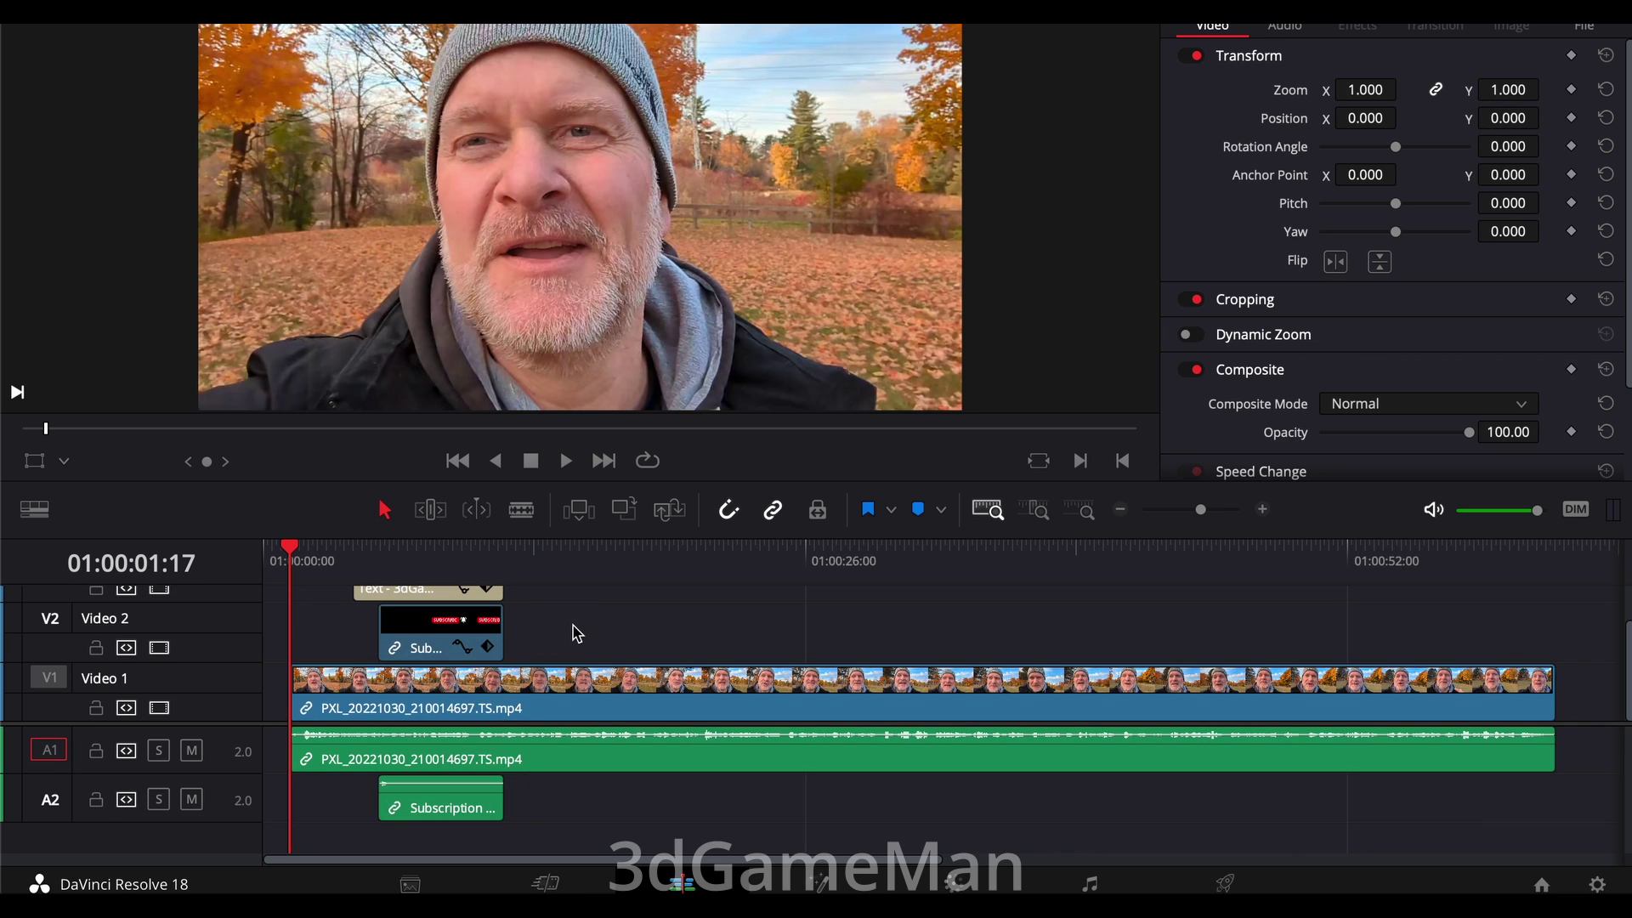